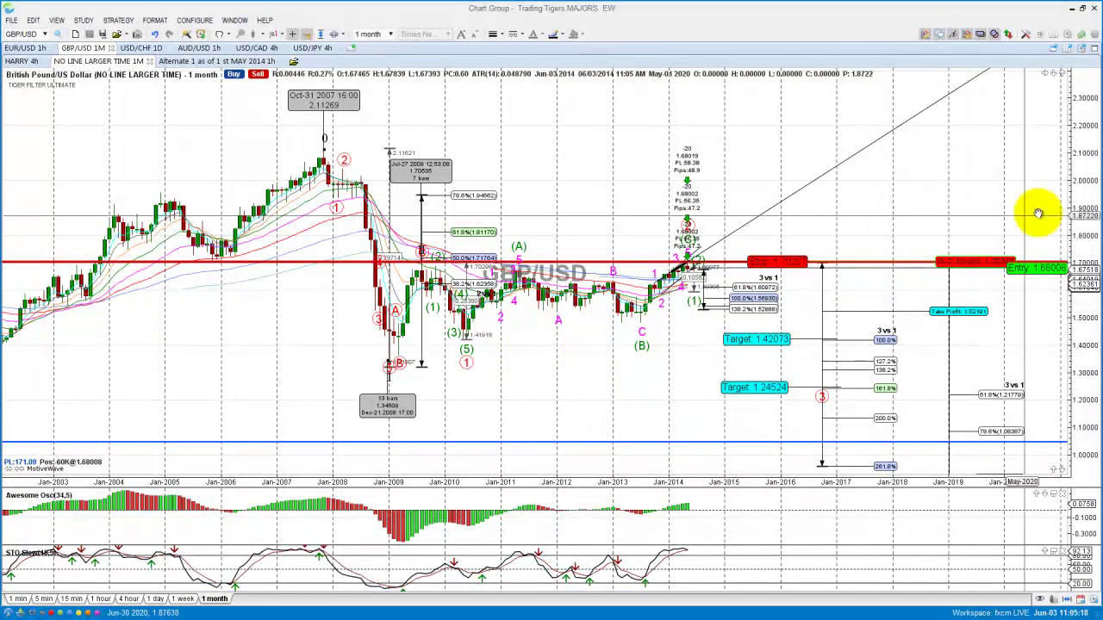
# Examine the monthly GBP/USD wave count and downside targets, briefly comparing them with the daily chart
pyautogui.moveTo(1071, 208); pyautogui.dragTo(1066, 216)
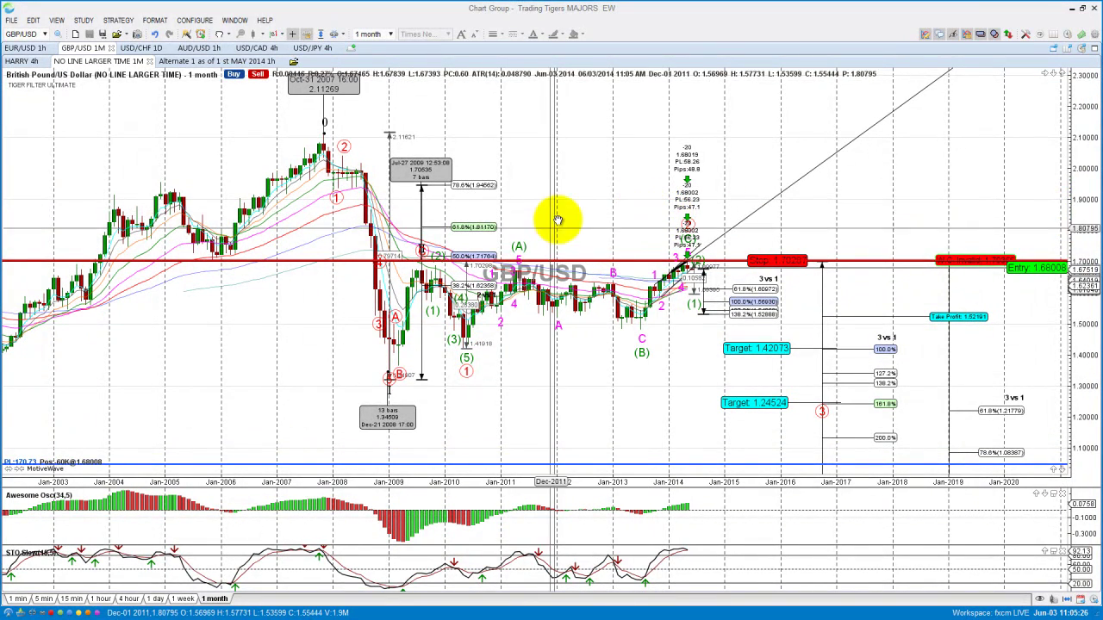
pyautogui.moveTo(561, 209); pyautogui.dragTo(561, 180)
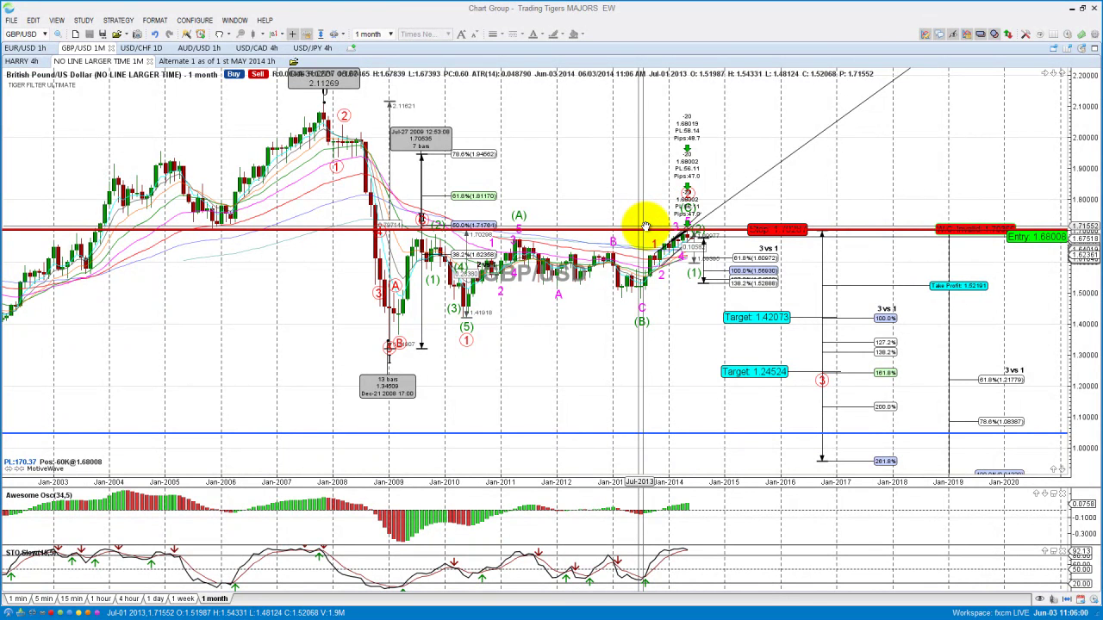
pyautogui.click(156, 599)
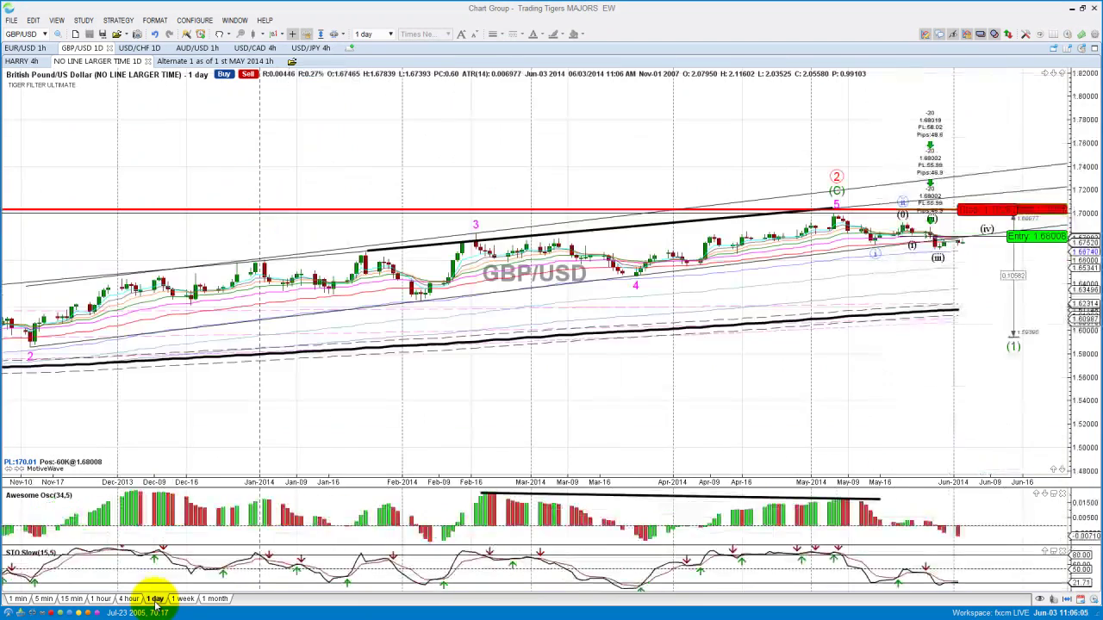
pyautogui.click(217, 599)
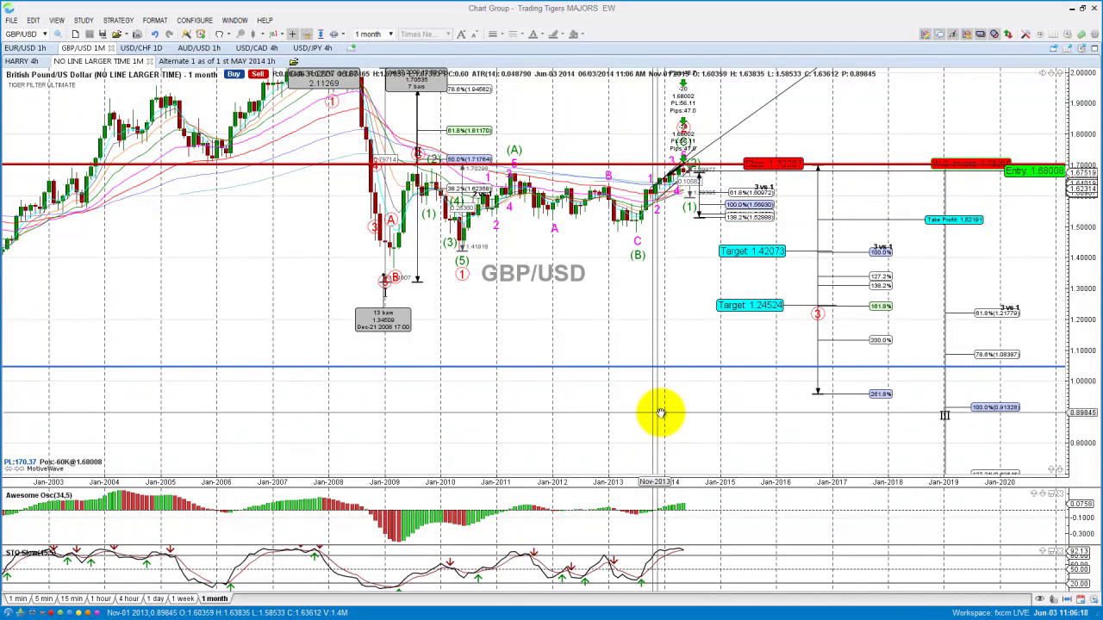
pyautogui.scroll(1, 659, 409)
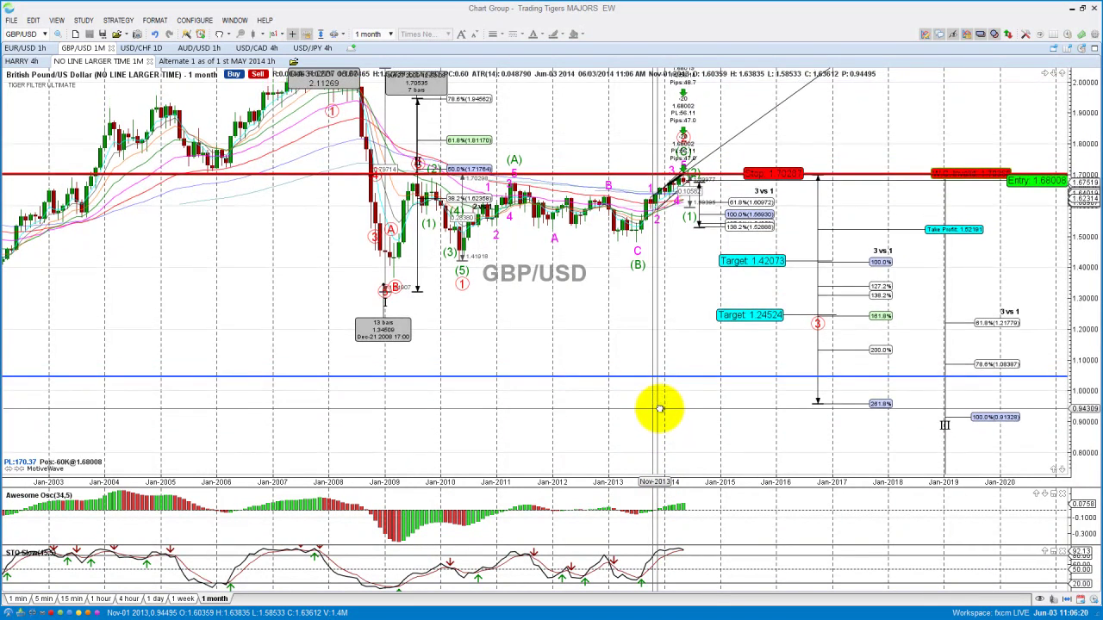
pyautogui.scroll(1, 714, 316)
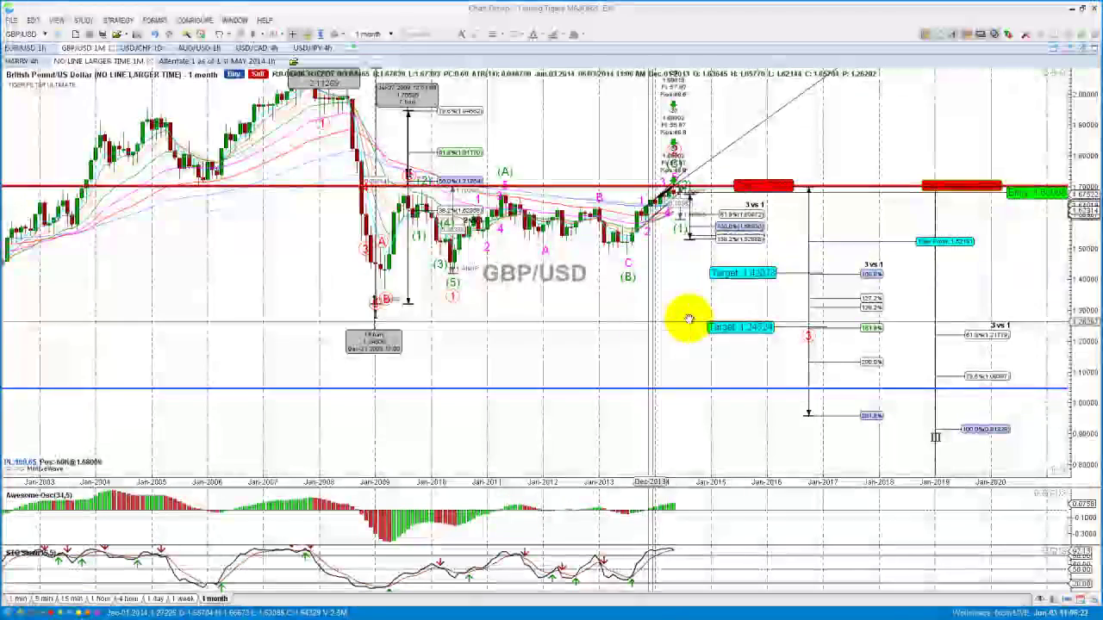
pyautogui.scroll(1, 731, 359)
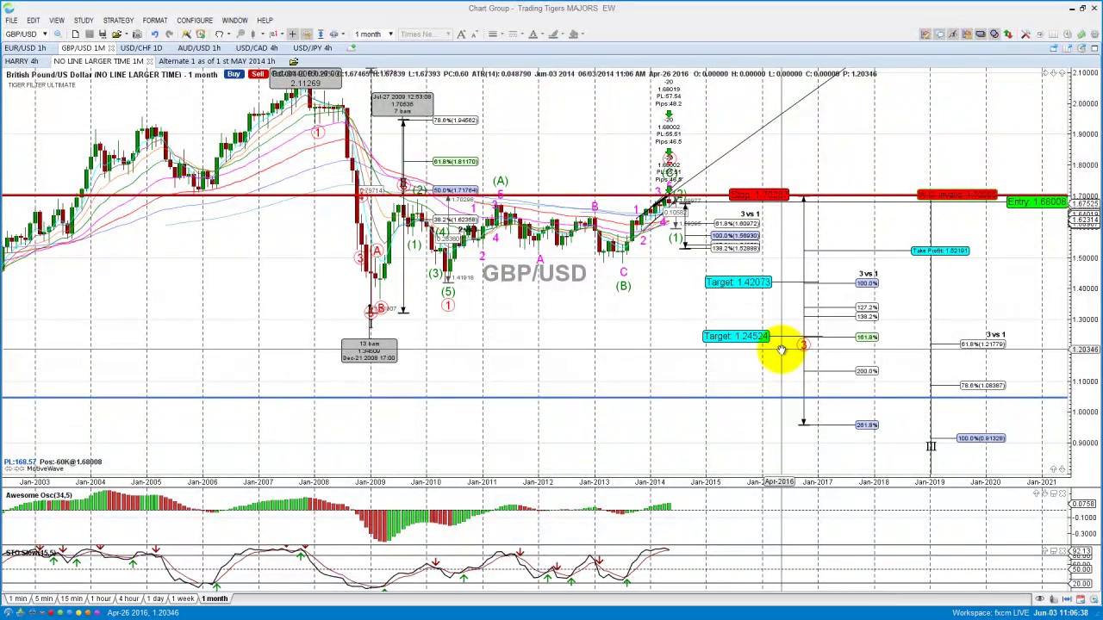
# Measure the price drop from the entry level down towards the 1.42073 and 1.24524 targets with the Ruler
pyautogui.click(229, 37)
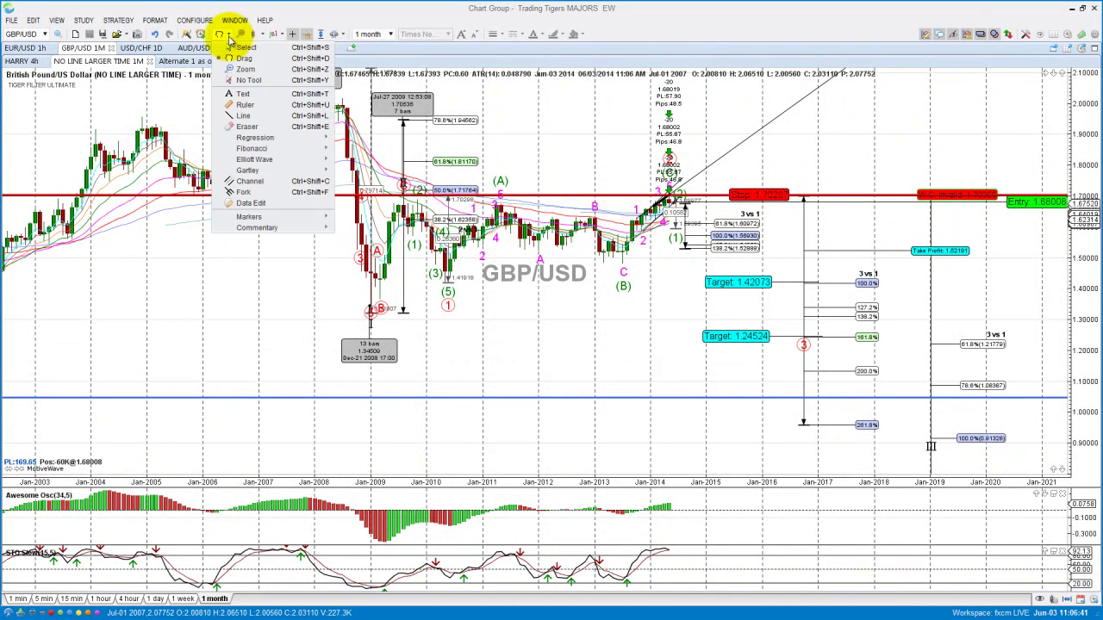
pyautogui.click(239, 103)
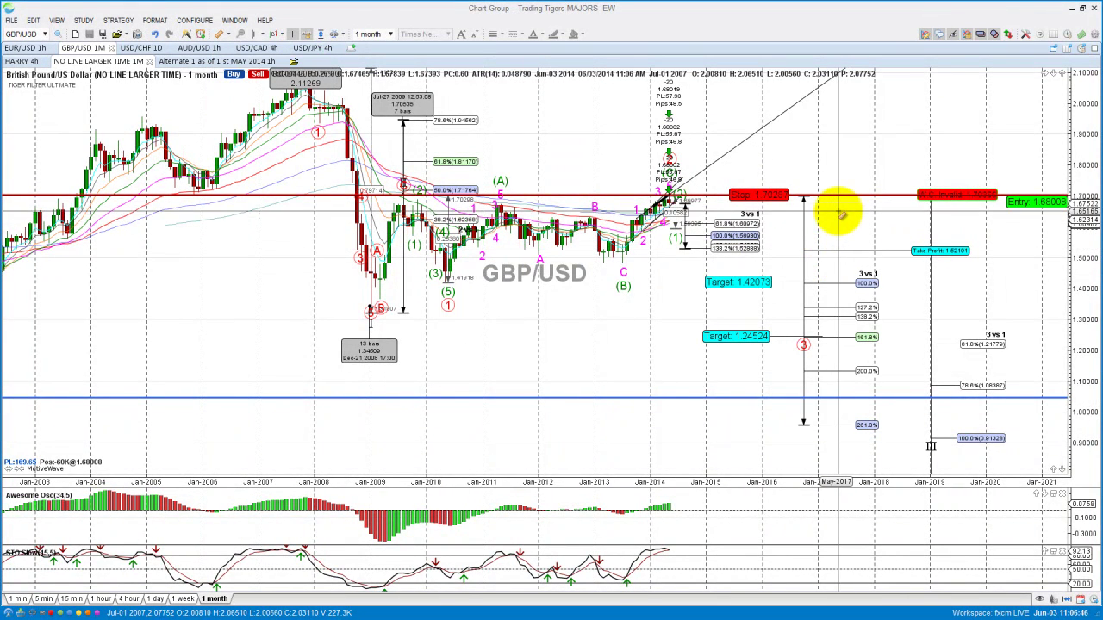
pyautogui.moveTo(839, 207); pyautogui.dragTo(839, 284)
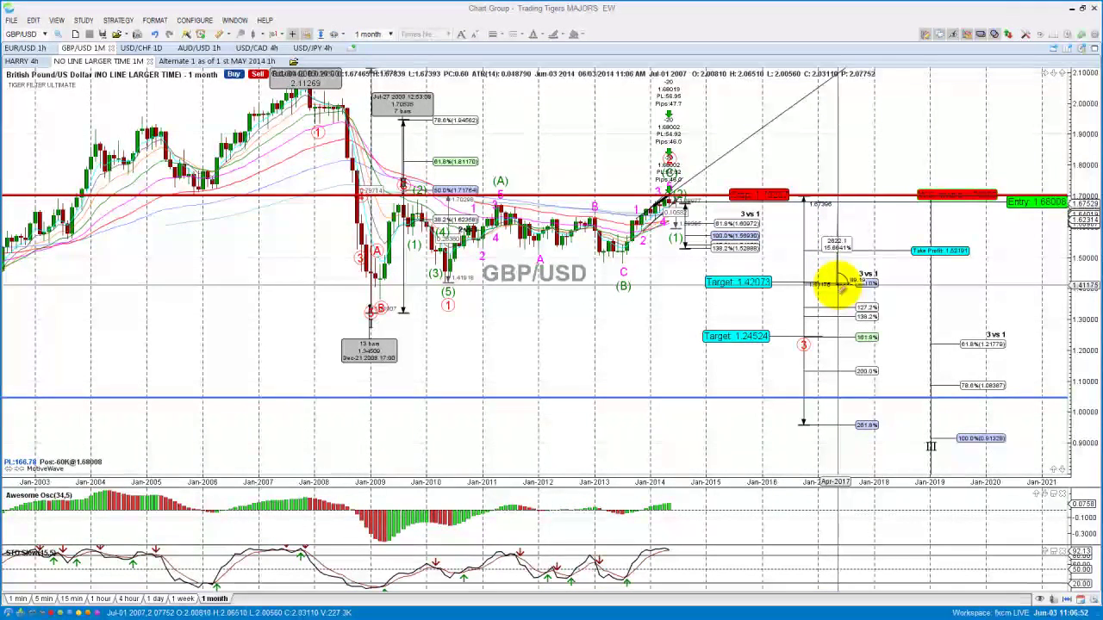
pyautogui.moveTo(840, 287); pyautogui.dragTo(770, 328)
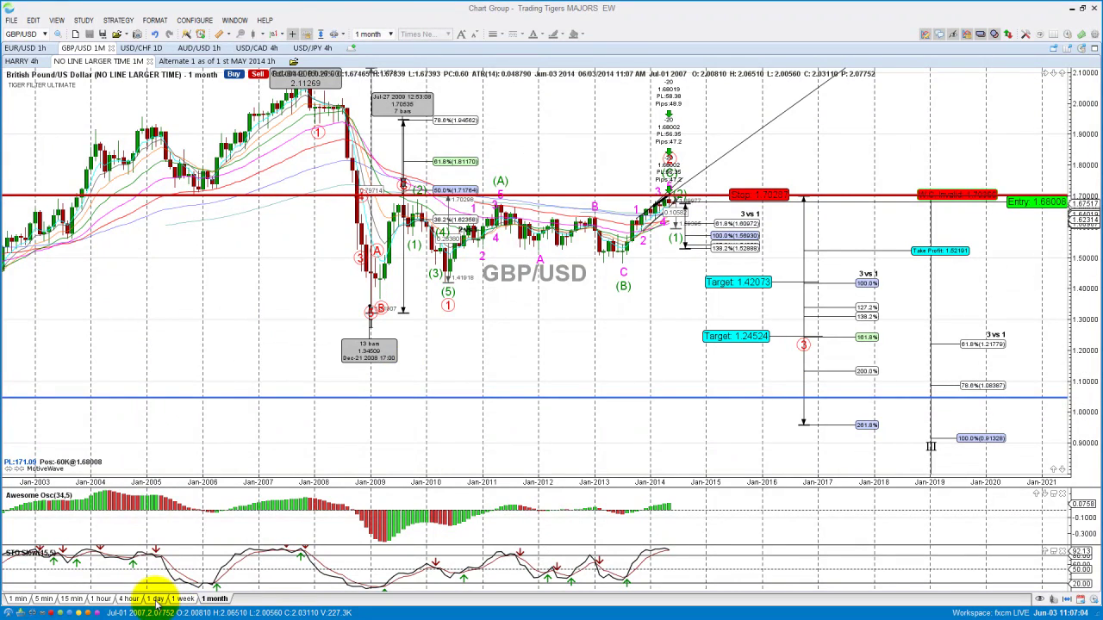
# Switch GBP/USD to the daily timeframe and change the active tool from Ruler back to Drag
pyautogui.click(155, 599)
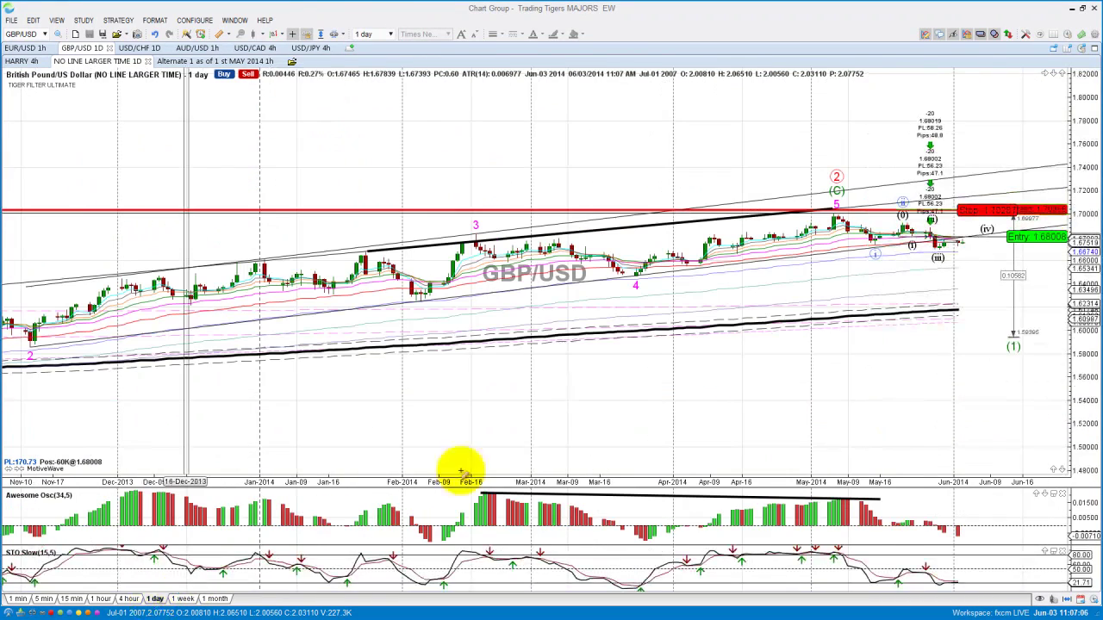
pyautogui.moveTo(1080, 387); pyautogui.dragTo(1063, 476)
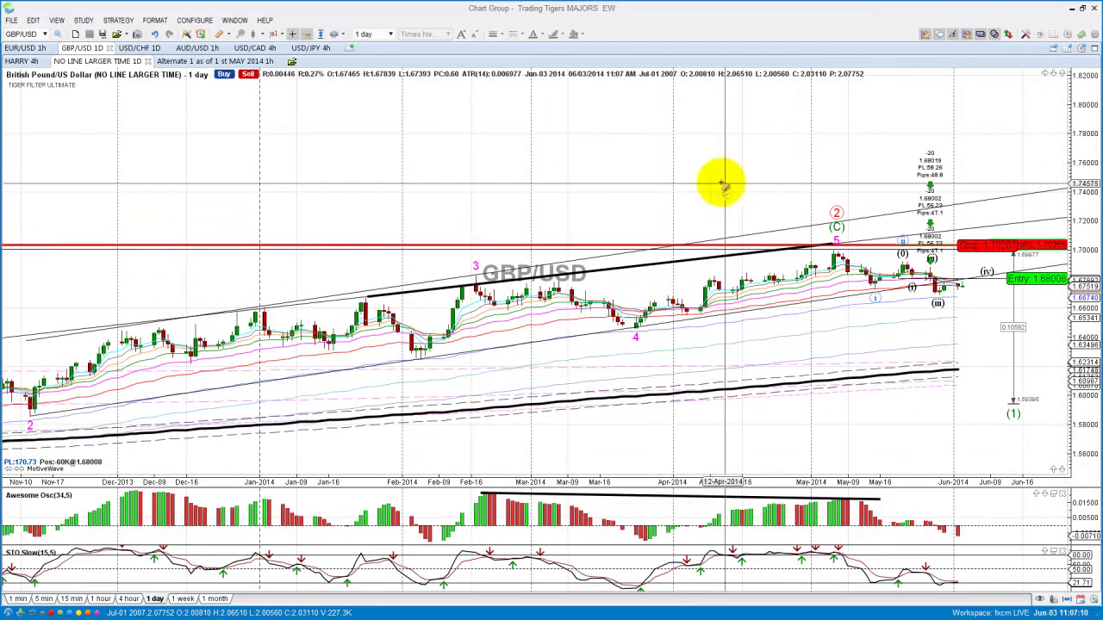
pyautogui.click(229, 35)
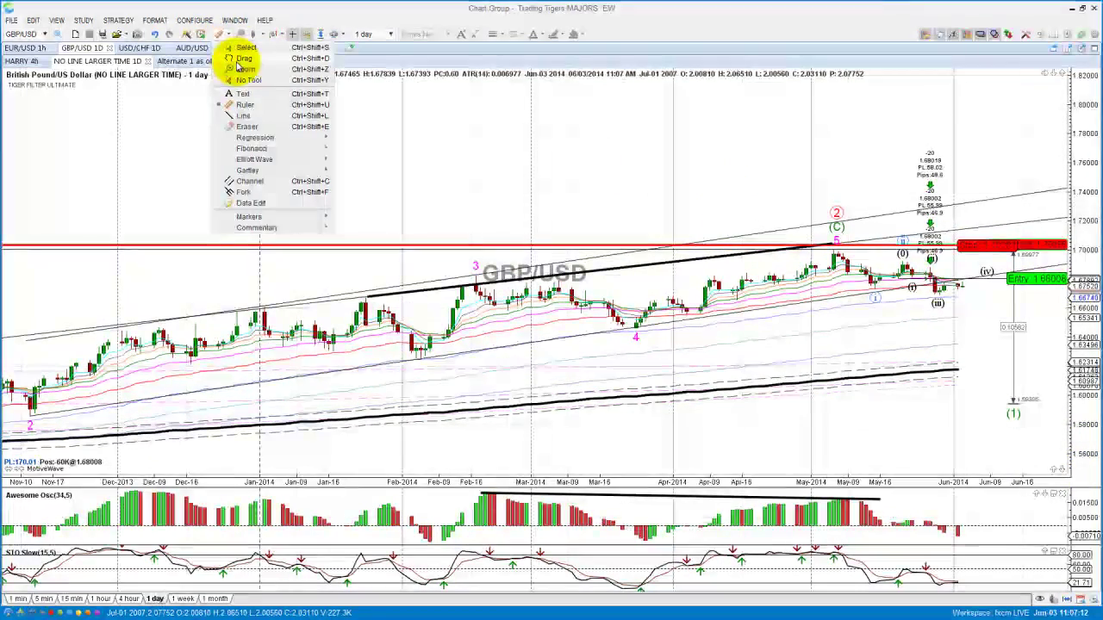
pyautogui.click(239, 50)
# Examine the daily wave count from the circled wave 2 high through the projected decline to wave (1), including the oscillators
pyautogui.moveTo(509, 104); pyautogui.dragTo(367, 41)
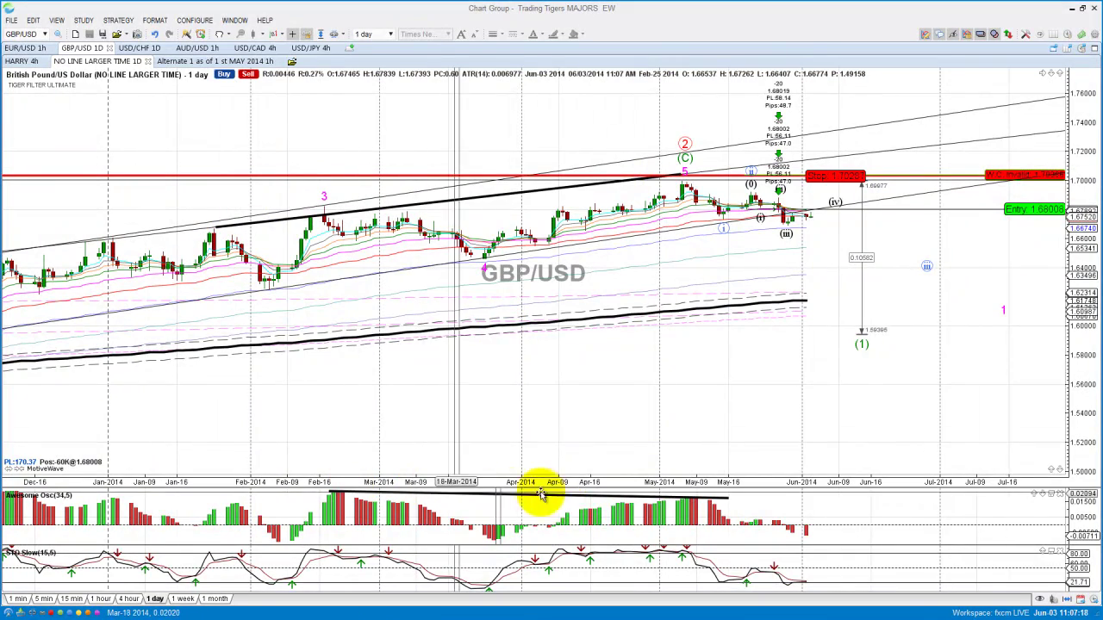
pyautogui.moveTo(1064, 381); pyautogui.dragTo(1067, 435)
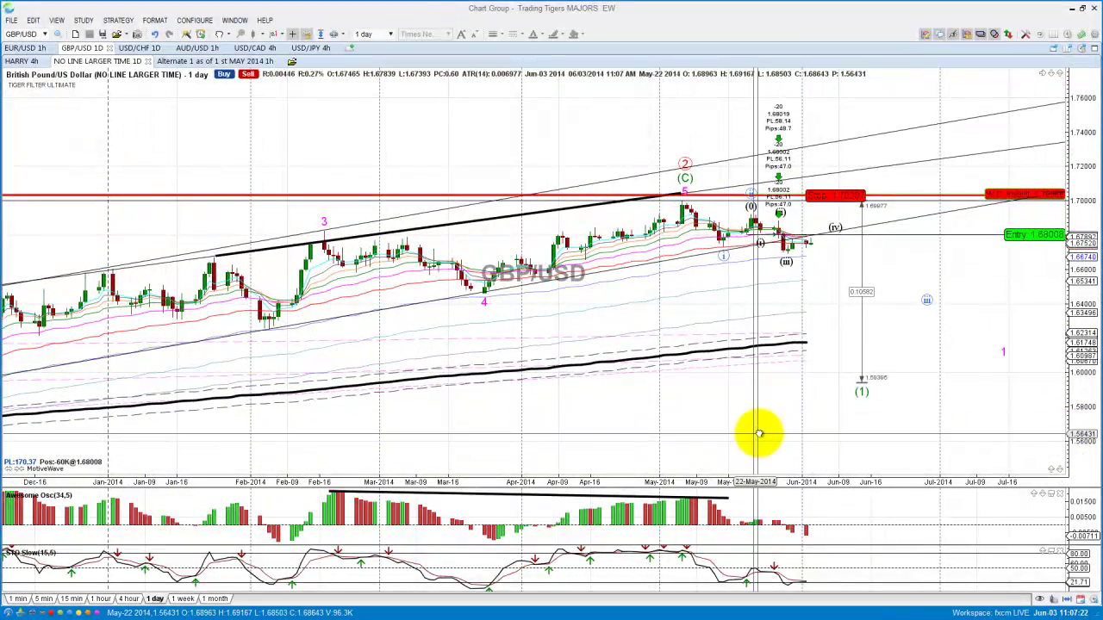
pyautogui.moveTo(753, 436); pyautogui.dragTo(743, 382)
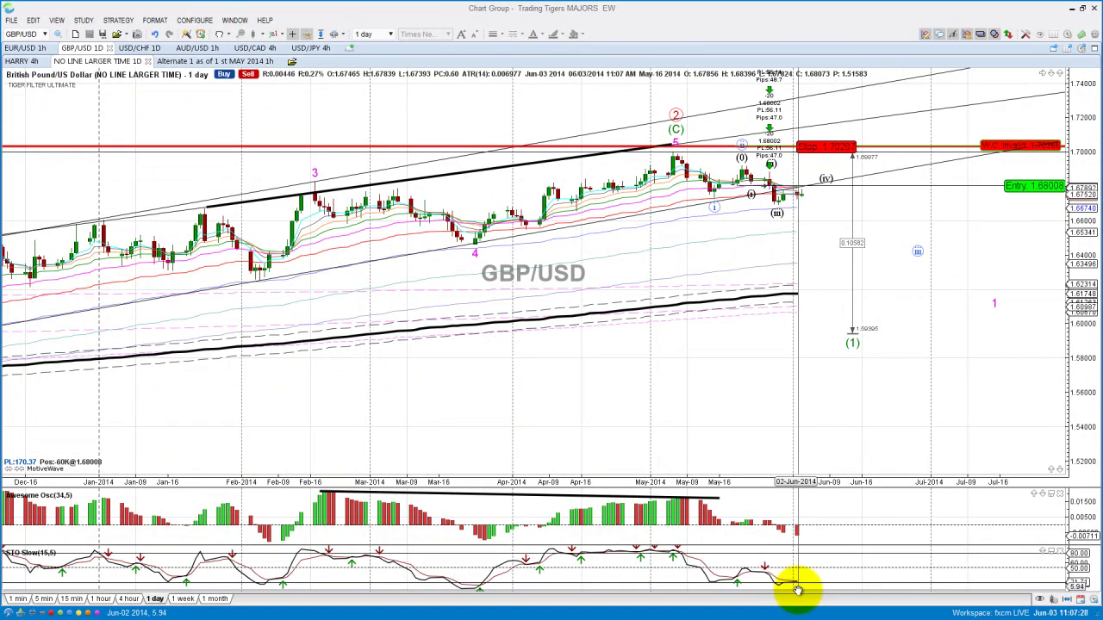
pyautogui.moveTo(820, 406); pyautogui.dragTo(811, 421)
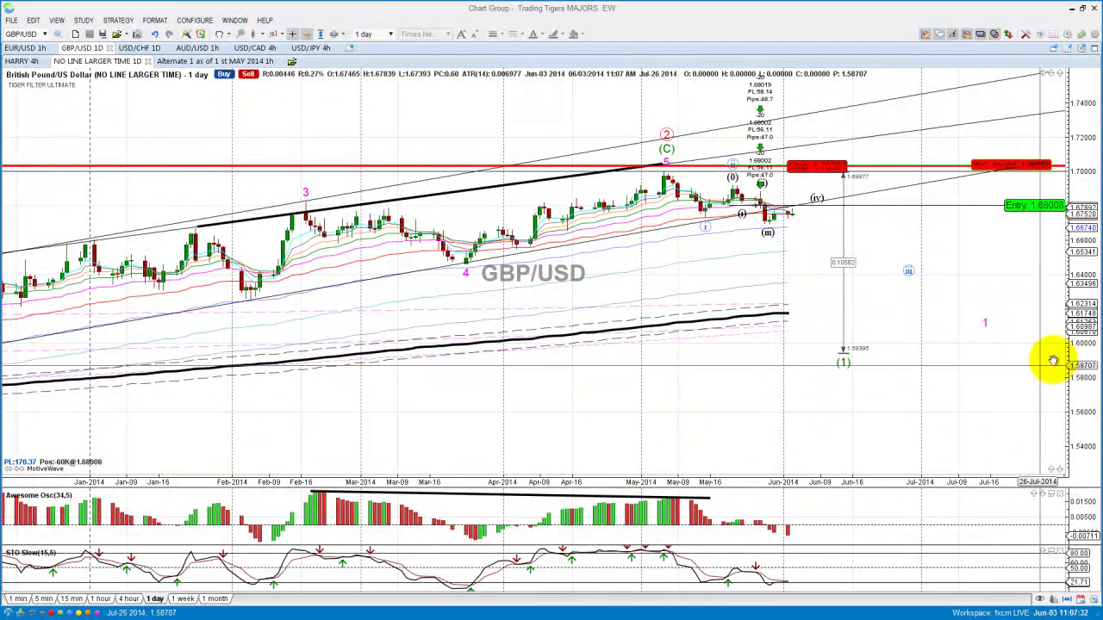
pyautogui.moveTo(1067, 366); pyautogui.dragTo(988, 356)
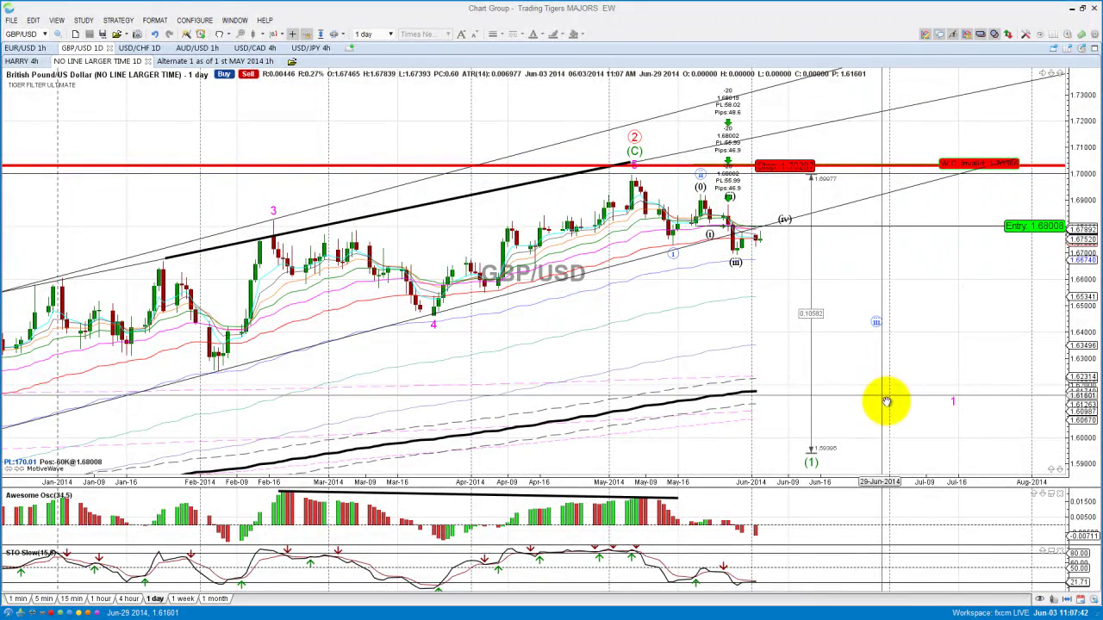
pyautogui.moveTo(874, 375); pyautogui.dragTo(857, 375)
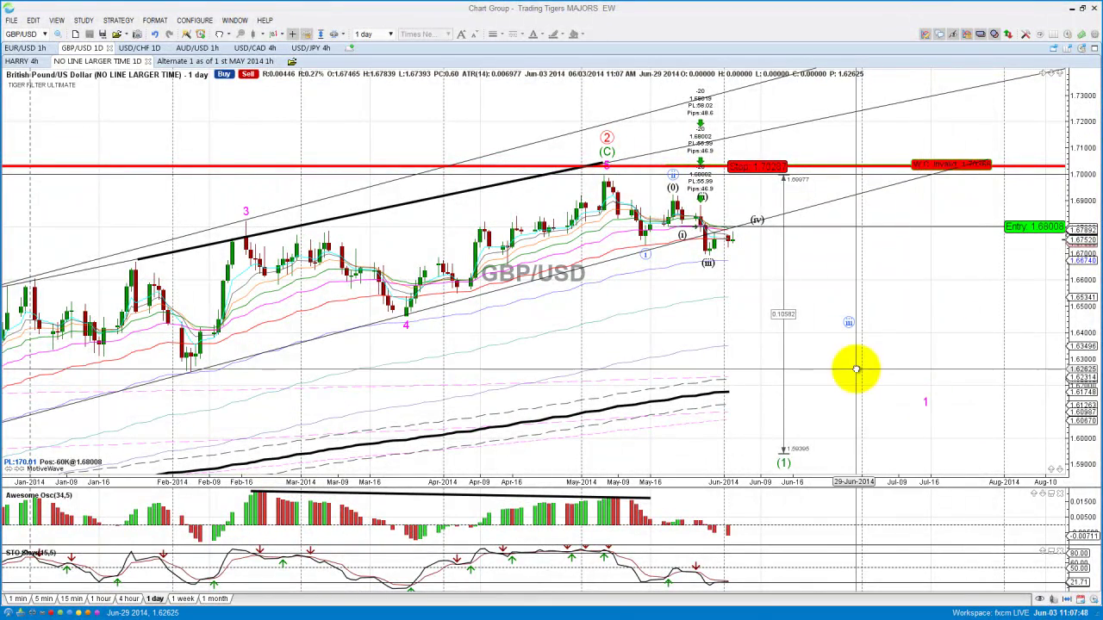
pyautogui.moveTo(850, 370); pyautogui.dragTo(837, 380)
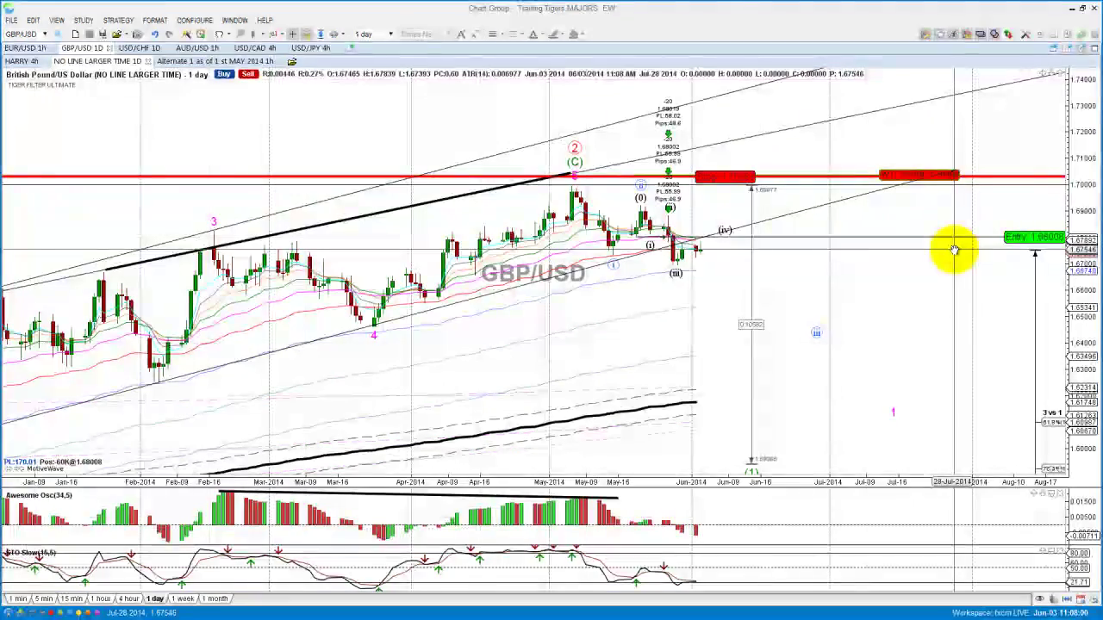
pyautogui.moveTo(923, 277); pyautogui.dragTo(911, 247)
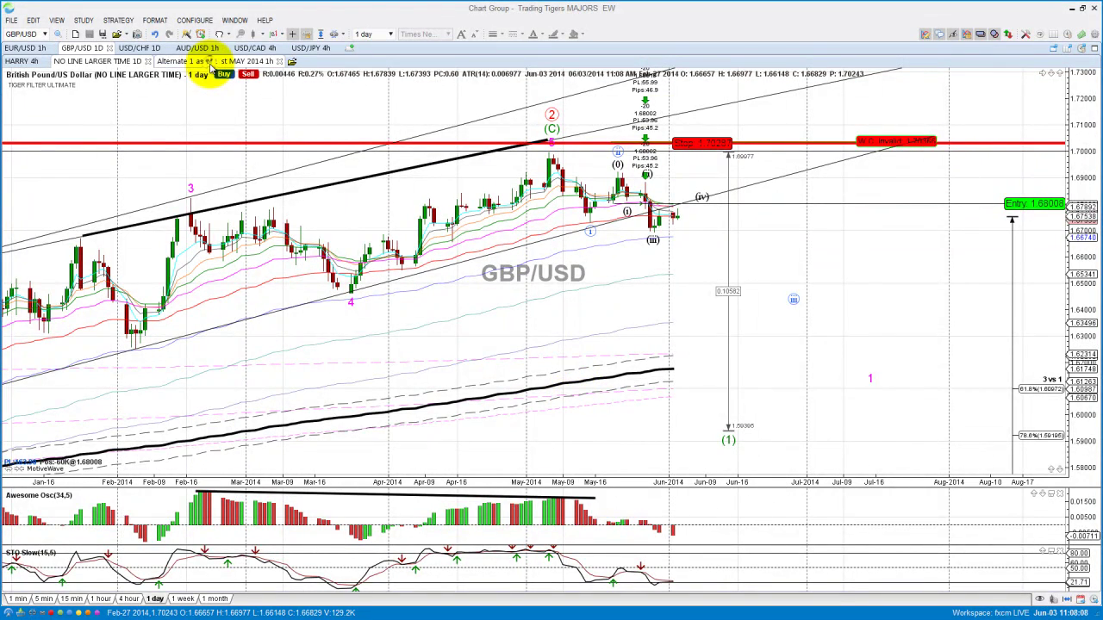
# Open the Alternate 1 one-hour analysis and examine its waves (i) to (iv), retracement levels and trade entry
pyautogui.click(200, 62)
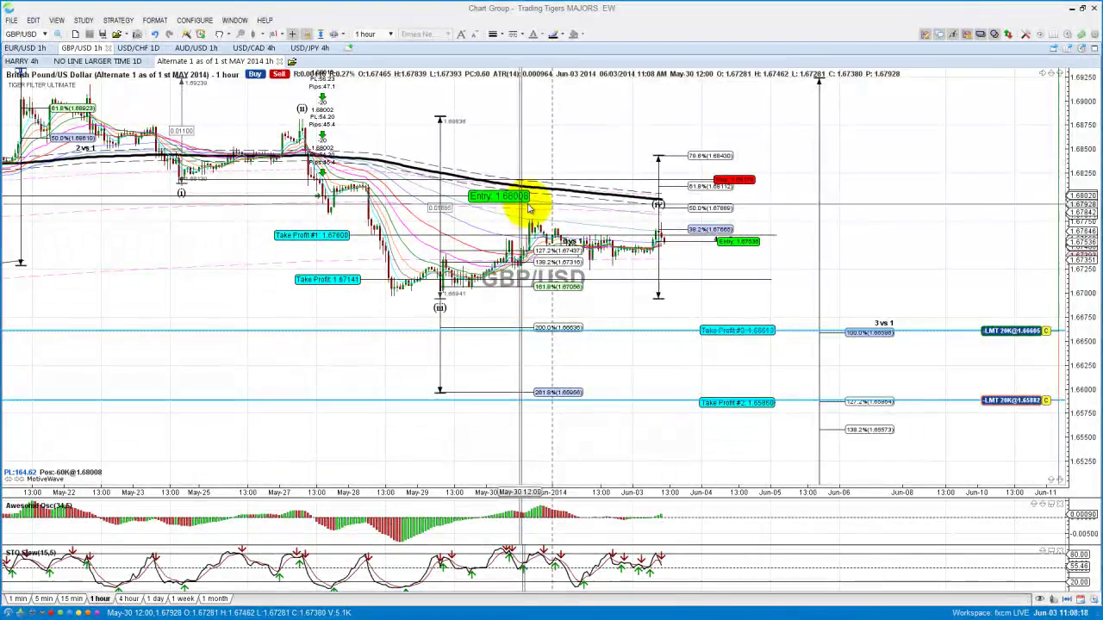
pyautogui.moveTo(945, 153)
pyautogui.mouseDown()
pyautogui.moveTo(931, 197)
pyautogui.moveTo(937, 278)
pyautogui.moveTo(954, 274)
pyautogui.moveTo(948, 233)
pyautogui.moveTo(959, 223)
pyautogui.mouseUp()
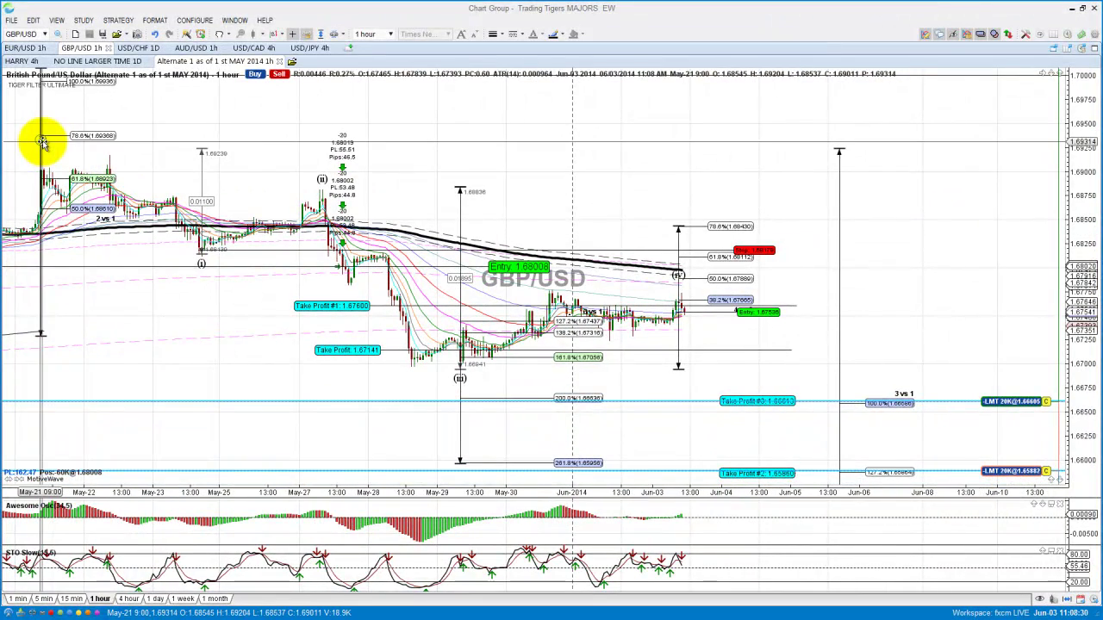
pyautogui.moveTo(224, 492); pyautogui.dragTo(197, 492)
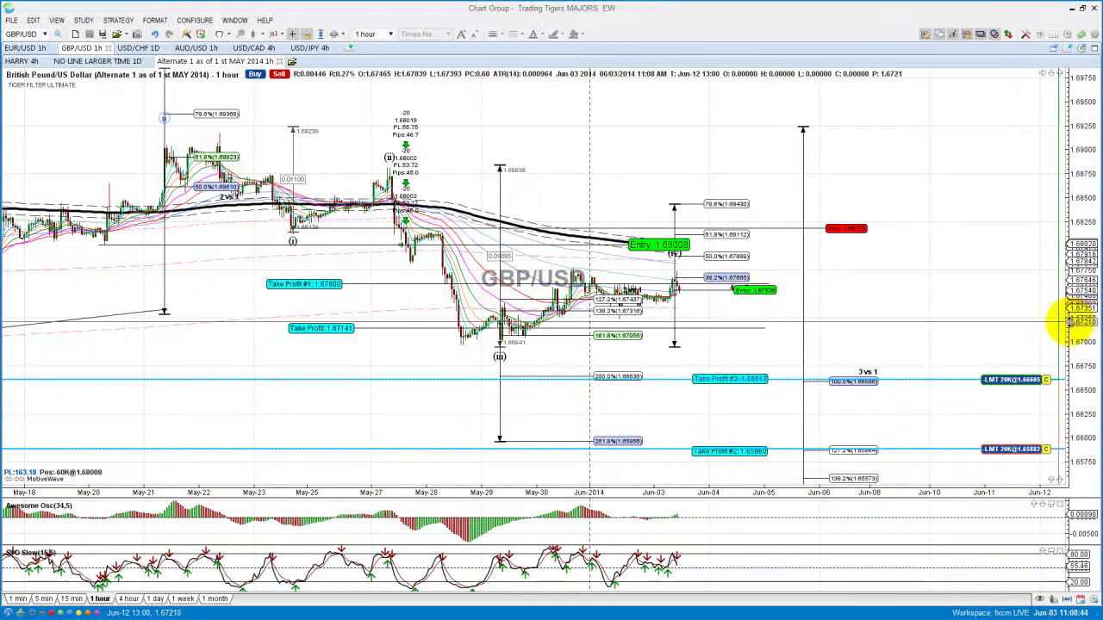
pyautogui.moveTo(1069, 323); pyautogui.dragTo(1068, 329)
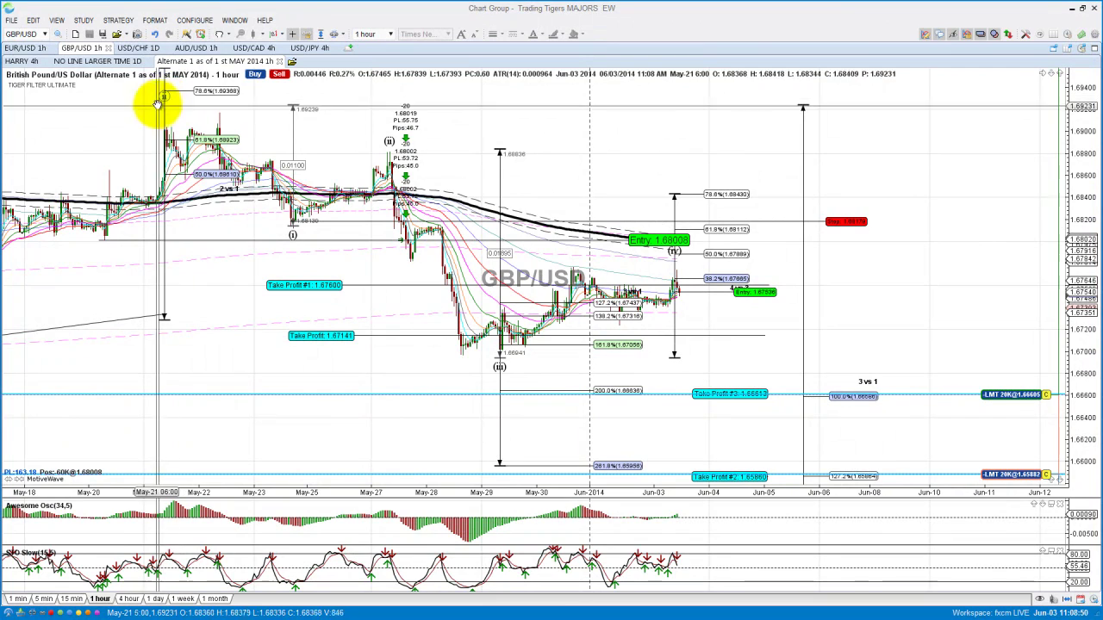
pyautogui.moveTo(553, 150); pyautogui.dragTo(552, 136)
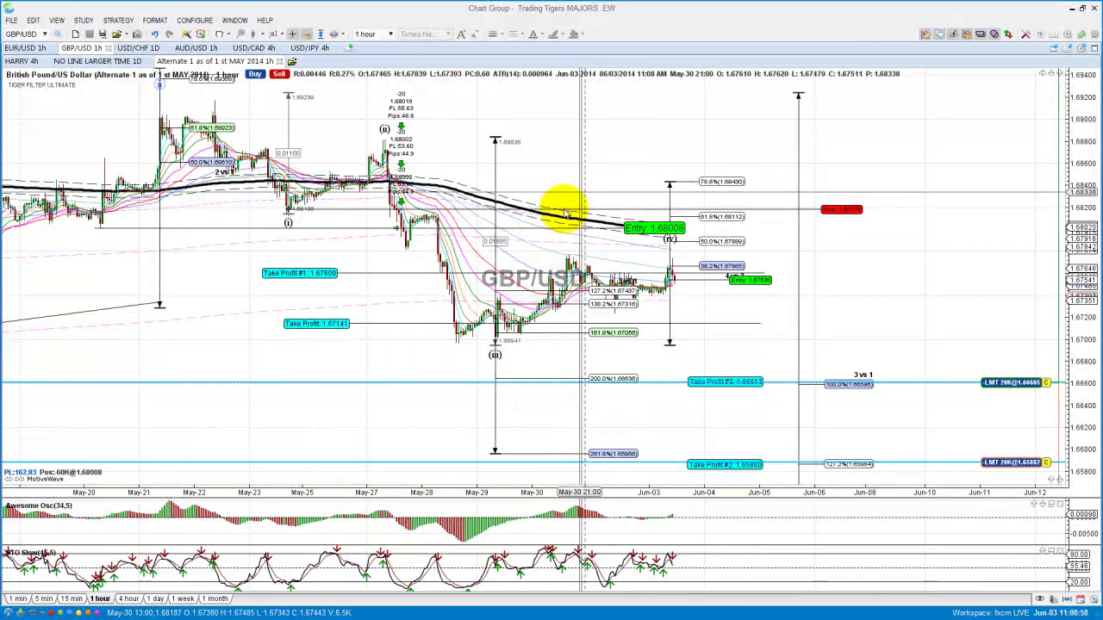
pyautogui.moveTo(692, 129); pyautogui.dragTo(672, 116)
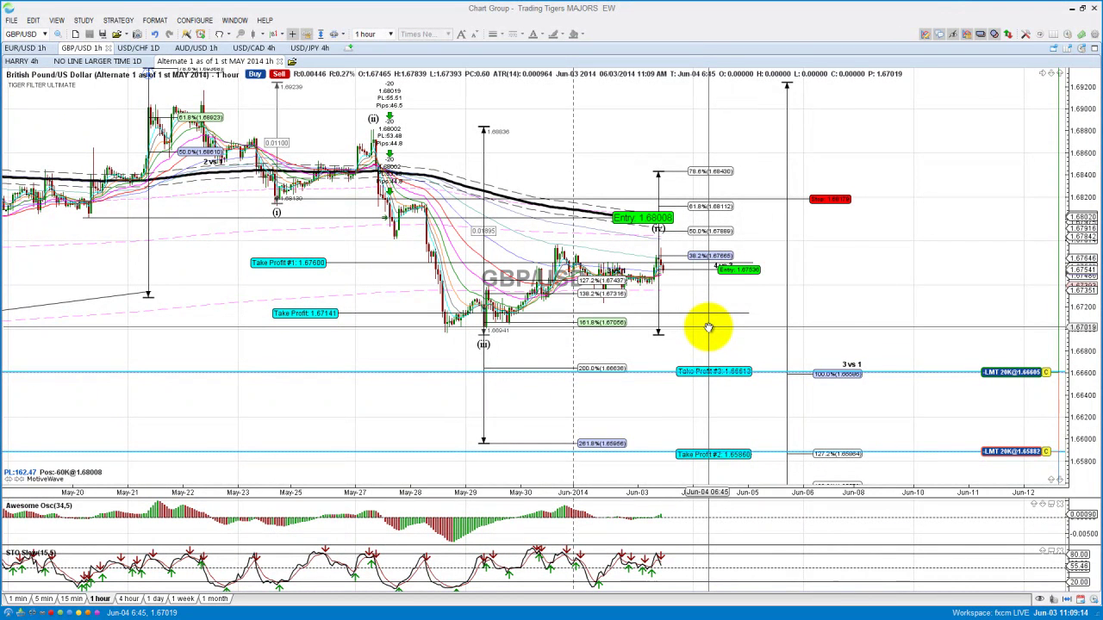
# Enlarge the Take Profit #3, Take Profit #2 and Target: 1.64921 labels on the one-hour chart
pyautogui.moveTo(867, 284); pyautogui.dragTo(856, 197)
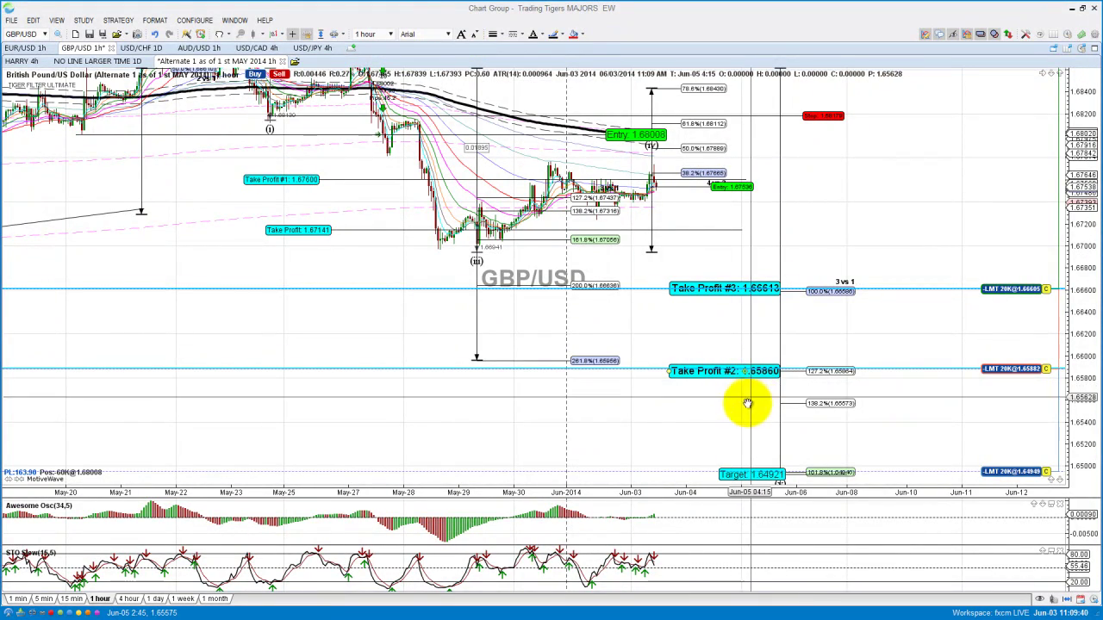
pyautogui.moveTo(743, 401); pyautogui.dragTo(730, 352)
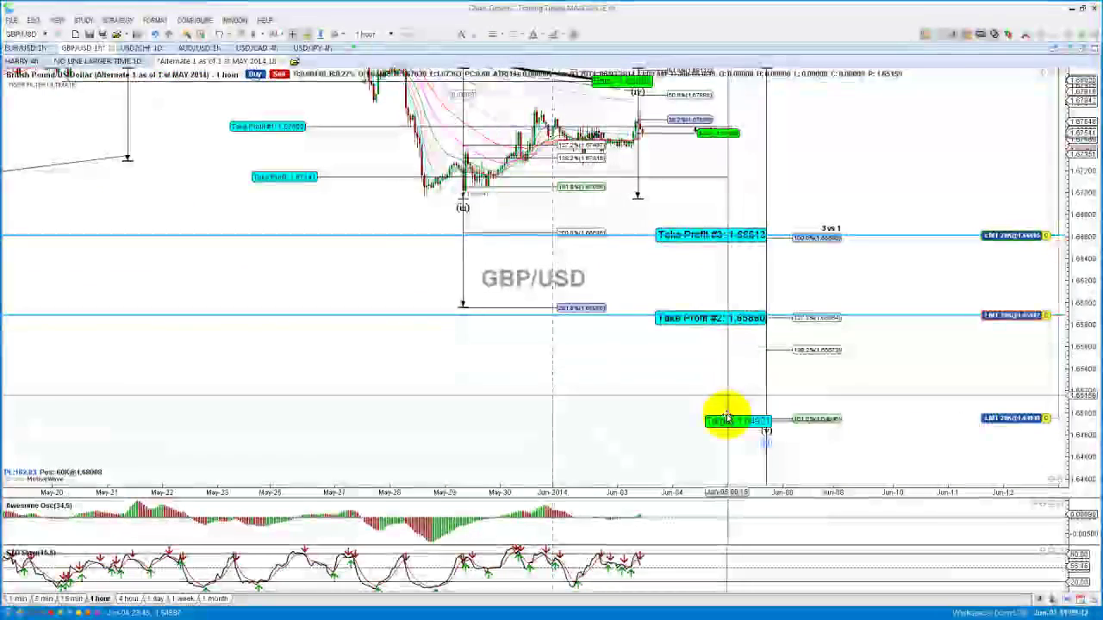
pyautogui.click(726, 424)
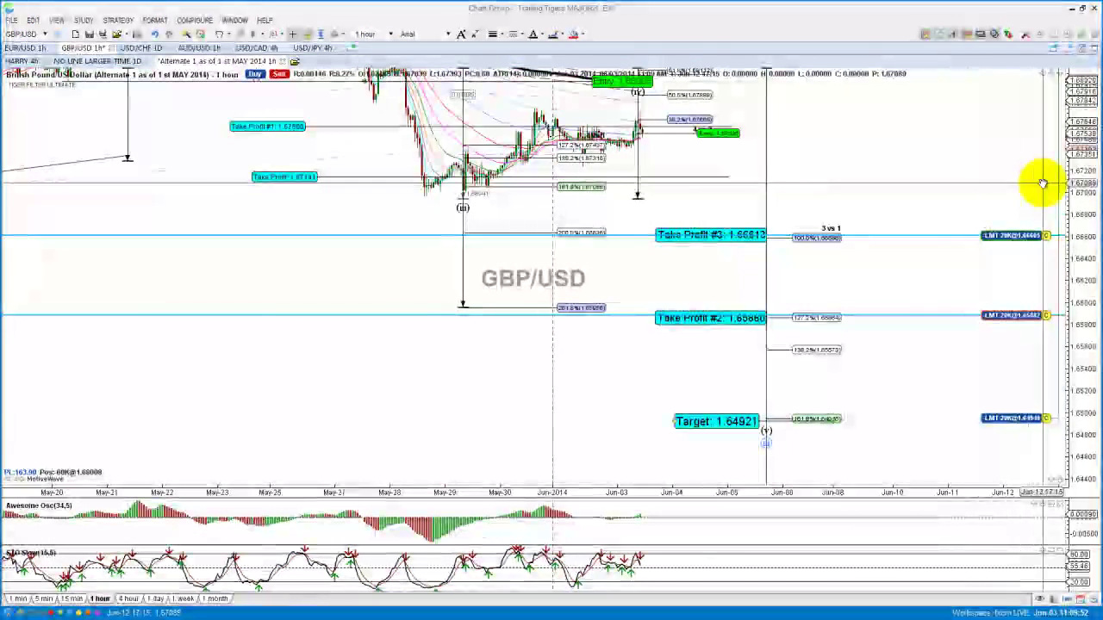
# Compare the take-profit orders and wave (v) target with price on the one-hour and four-hour charts
pyautogui.moveTo(1068, 181); pyautogui.dragTo(1076, 172)
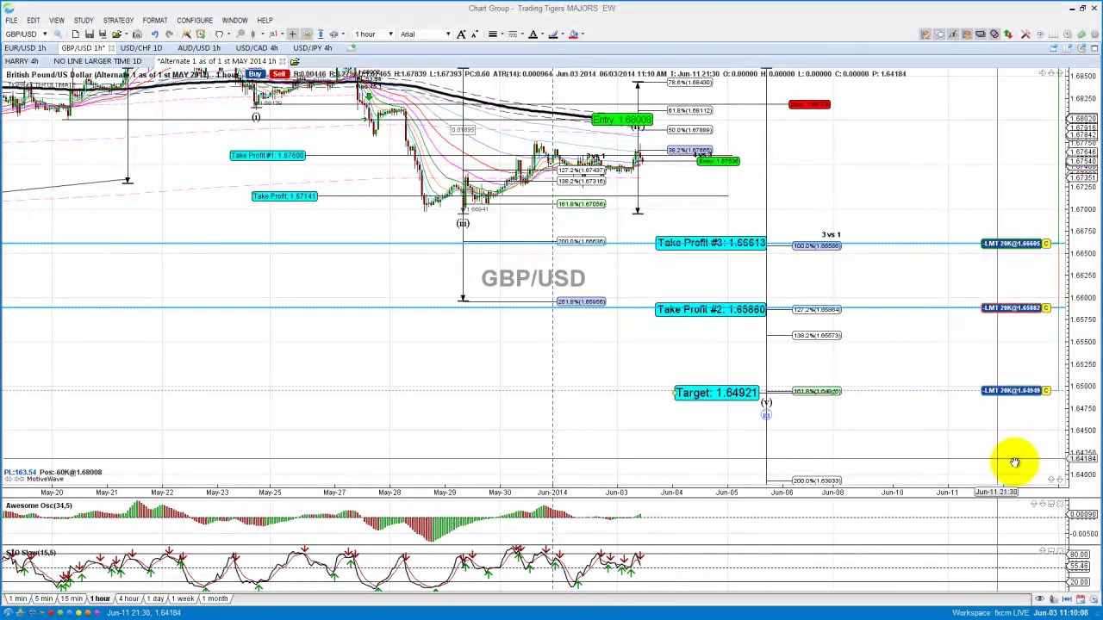
pyautogui.moveTo(1068, 474); pyautogui.dragTo(1066, 443)
pyautogui.moveTo(881, 179); pyautogui.dragTo(879, 243)
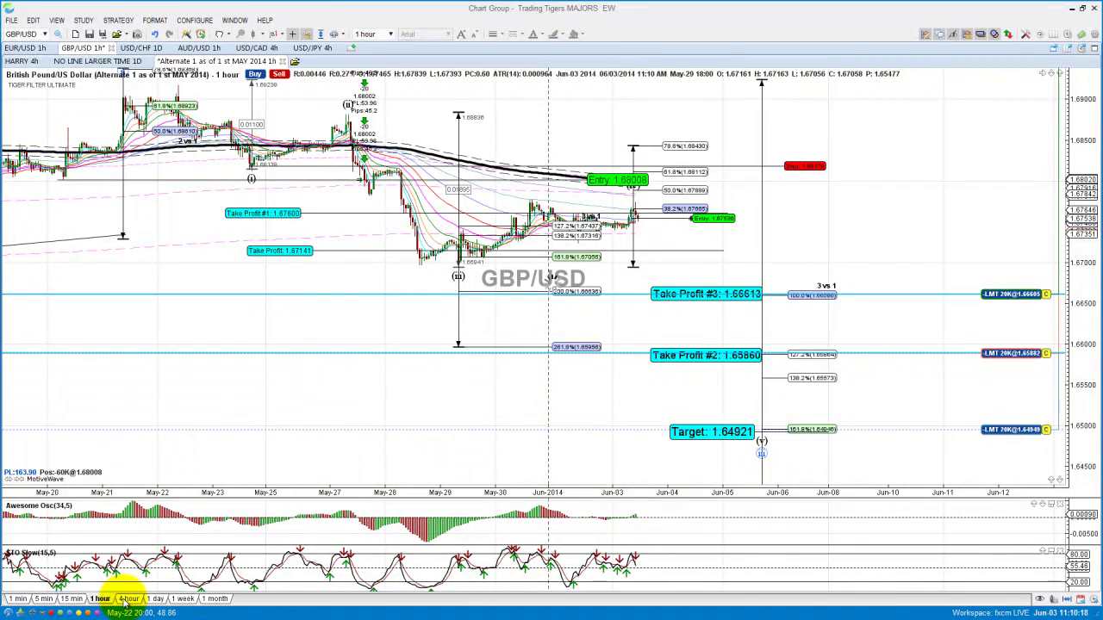
pyautogui.click(127, 599)
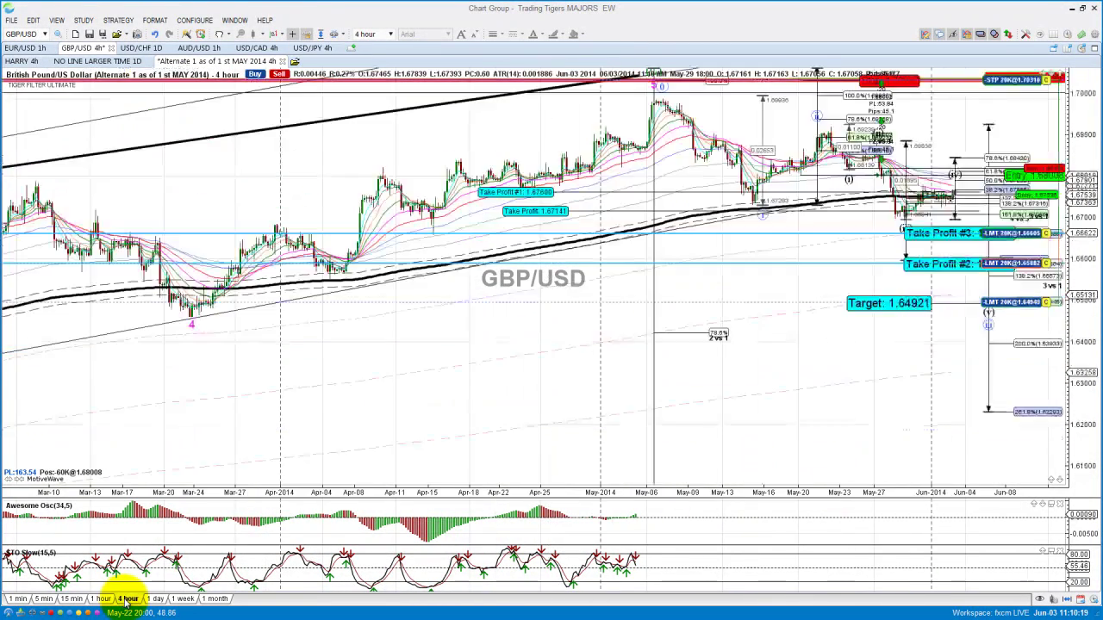
pyautogui.moveTo(738, 431); pyautogui.dragTo(537, 431)
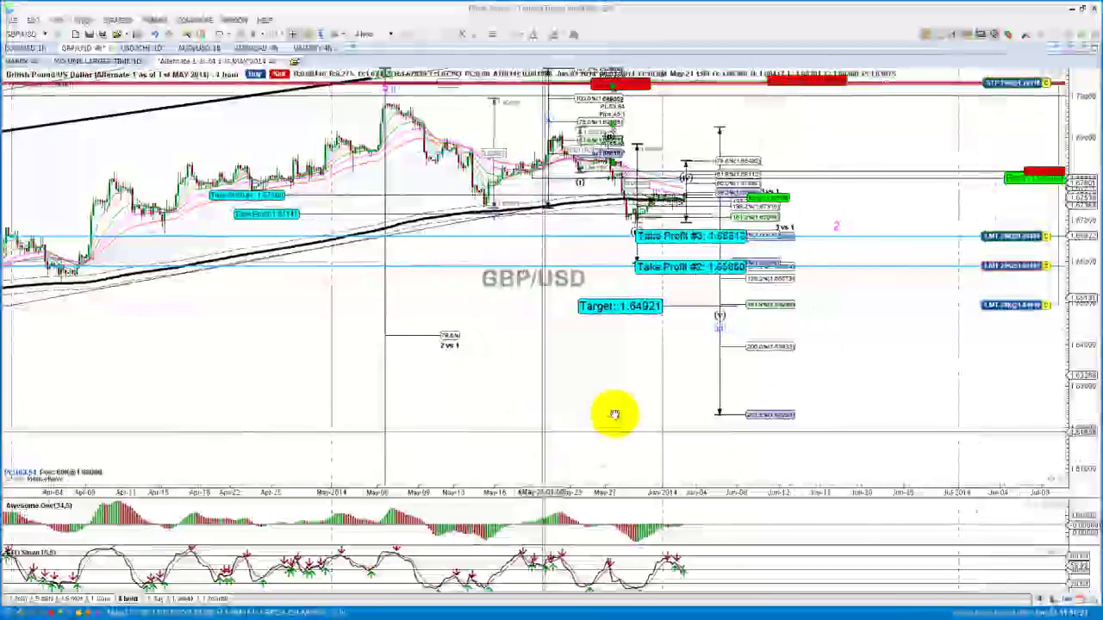
# Reposition the circled wave's starting point to the early-May high at about 1.69977 and its wave i endpoint to the mid-May low at about 1.67303
pyautogui.moveTo(1065, 407); pyautogui.dragTo(1082, 539)
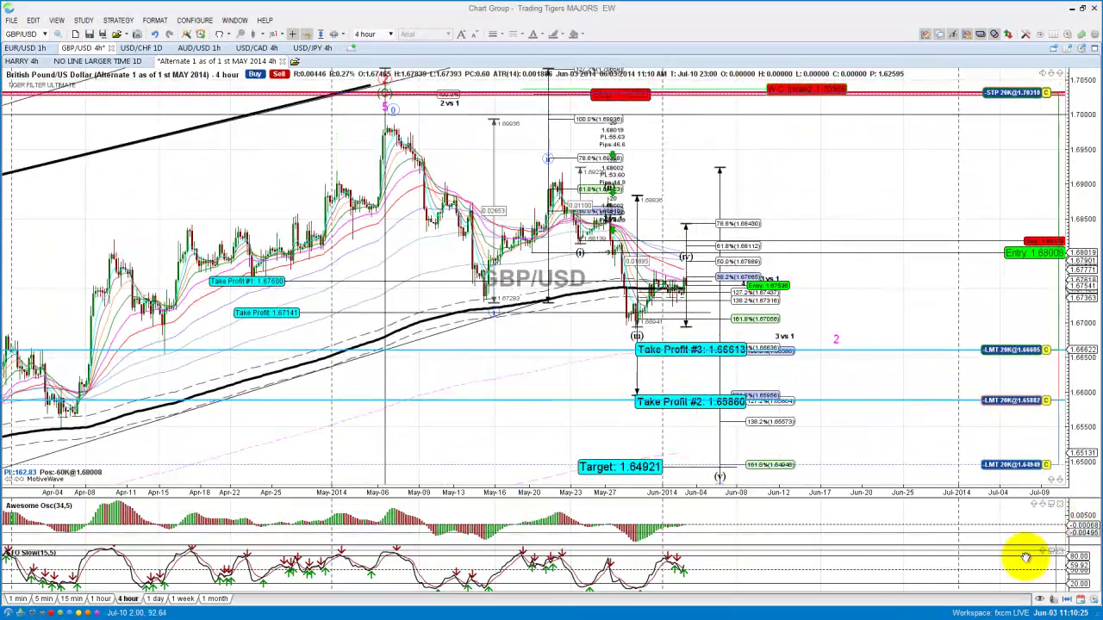
pyautogui.moveTo(523, 493); pyautogui.dragTo(441, 492)
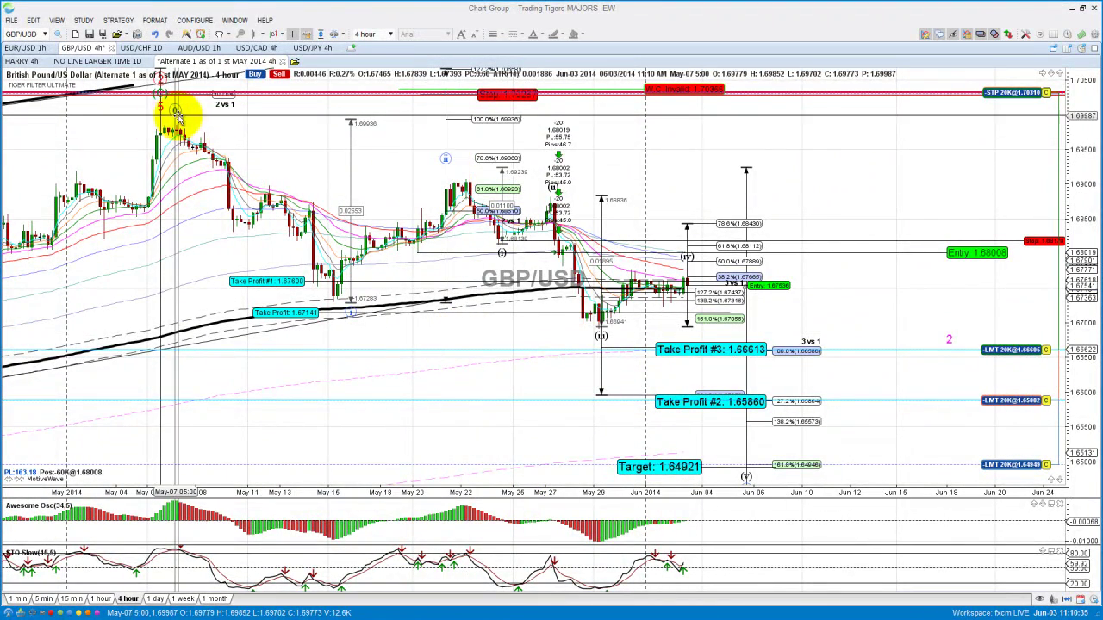
pyautogui.moveTo(175, 112)
pyautogui.mouseDown()
pyautogui.moveTo(165, 106)
pyautogui.moveTo(161, 130)
pyautogui.moveTo(165, 119)
pyautogui.mouseUp()
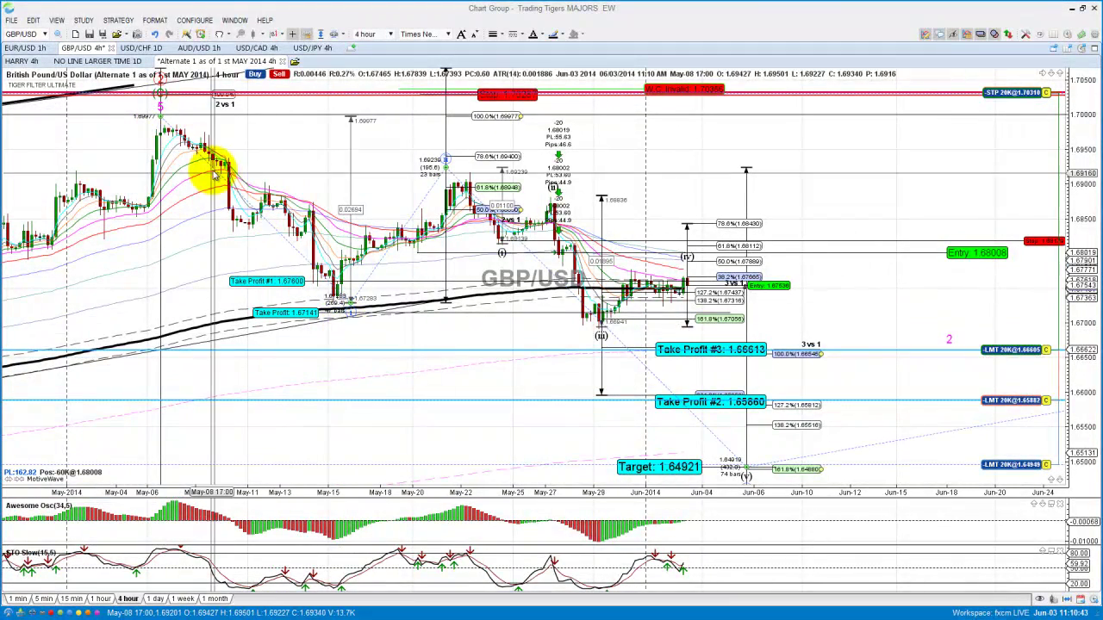
pyautogui.moveTo(348, 309)
pyautogui.mouseDown()
pyautogui.moveTo(328, 313)
pyautogui.moveTo(332, 303)
pyautogui.mouseUp()
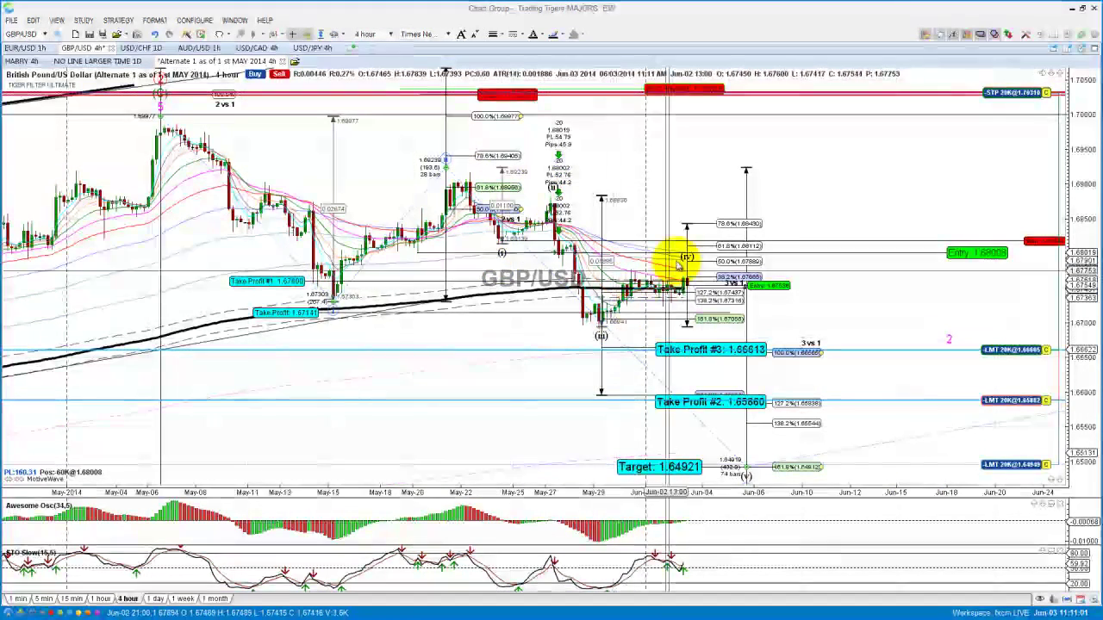
# Examine the four-hour wave count from the wave (iv) retracement levels down to the projected wave (v) and circled wave iii target
pyautogui.moveTo(686, 259)
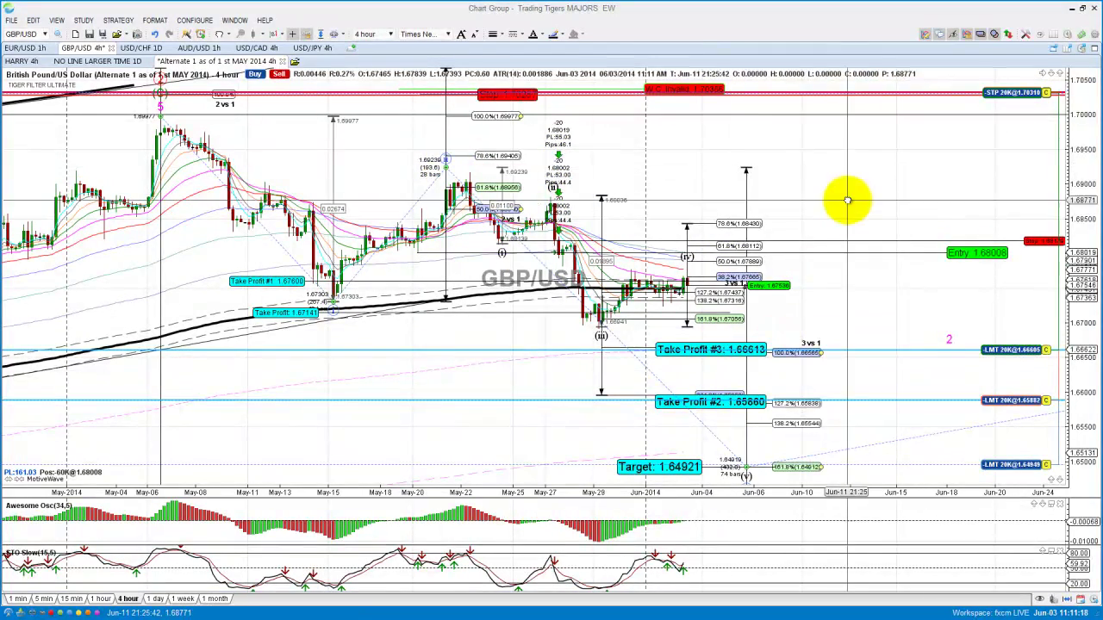
pyautogui.moveTo(914, 197); pyautogui.dragTo(842, 172)
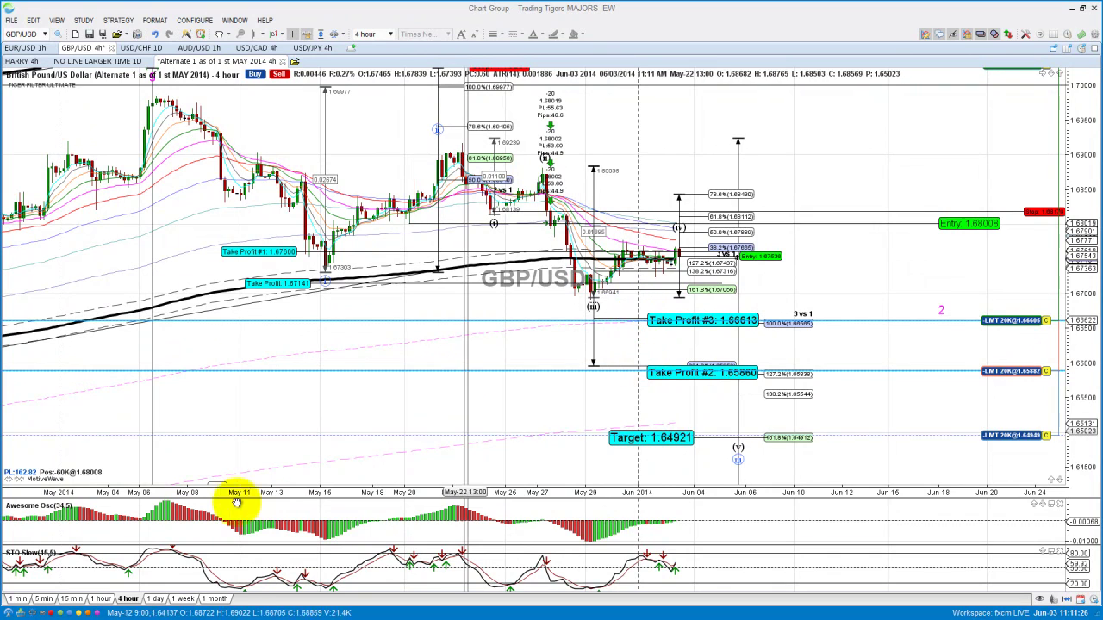
pyautogui.moveTo(430, 413); pyautogui.dragTo(320, 419)
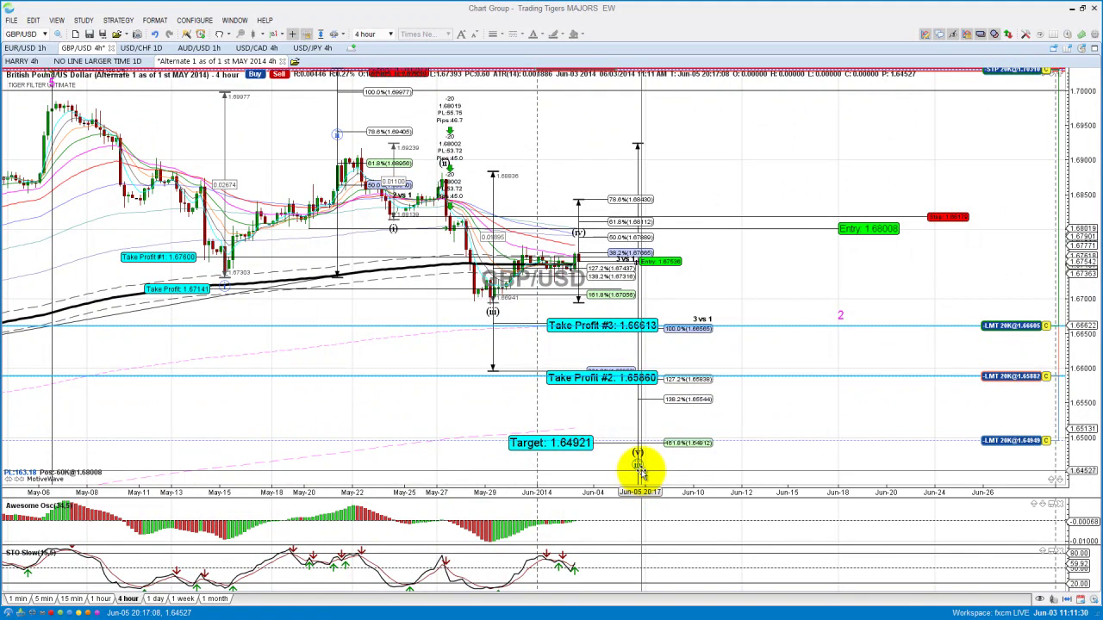
pyautogui.moveTo(641, 472)
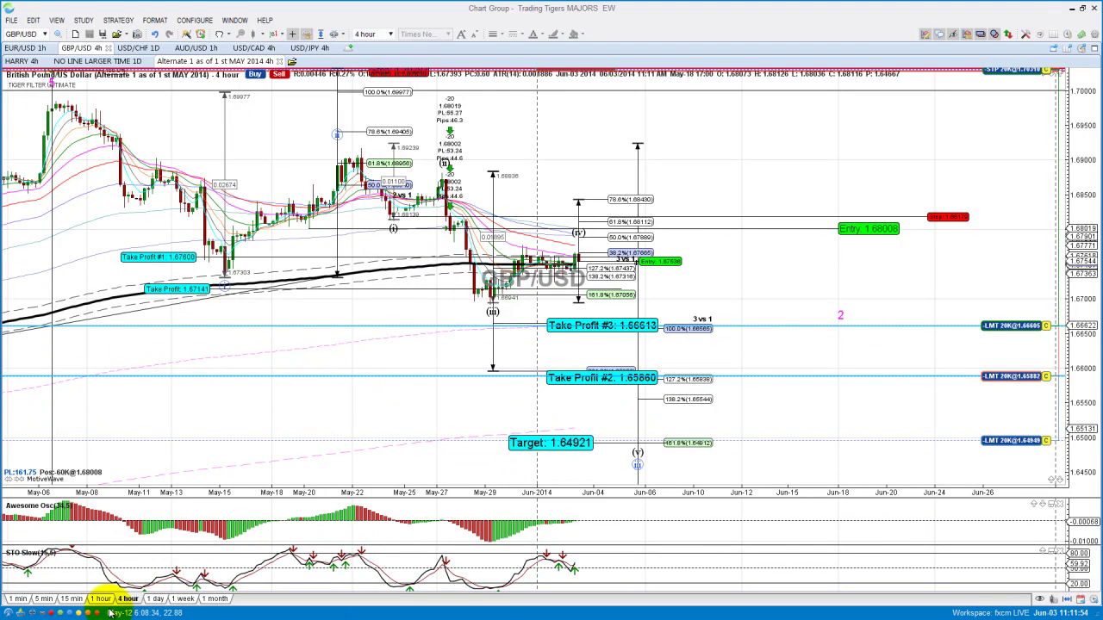
pyautogui.click(126, 598)
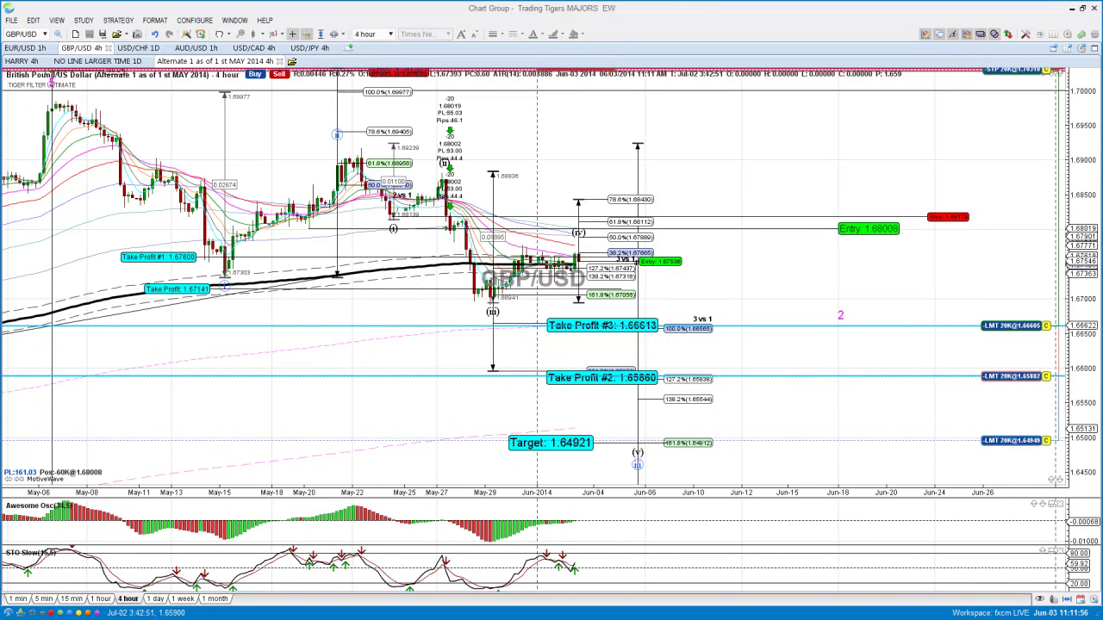